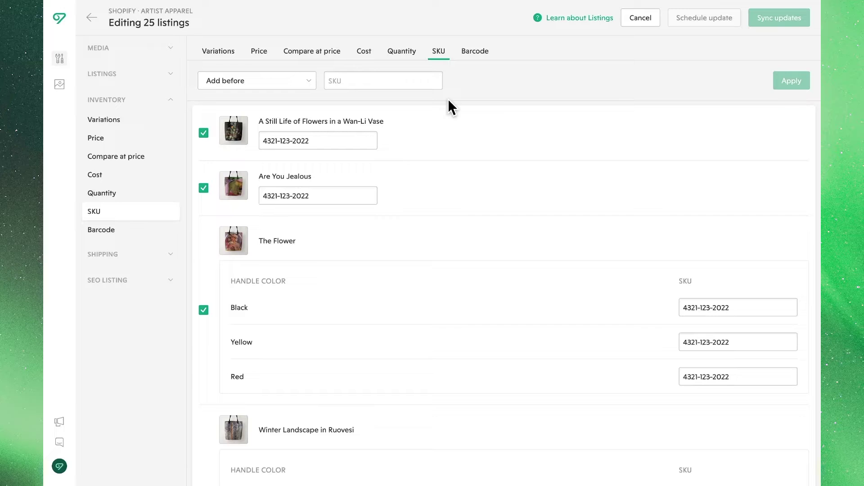
left_click(468, 55)
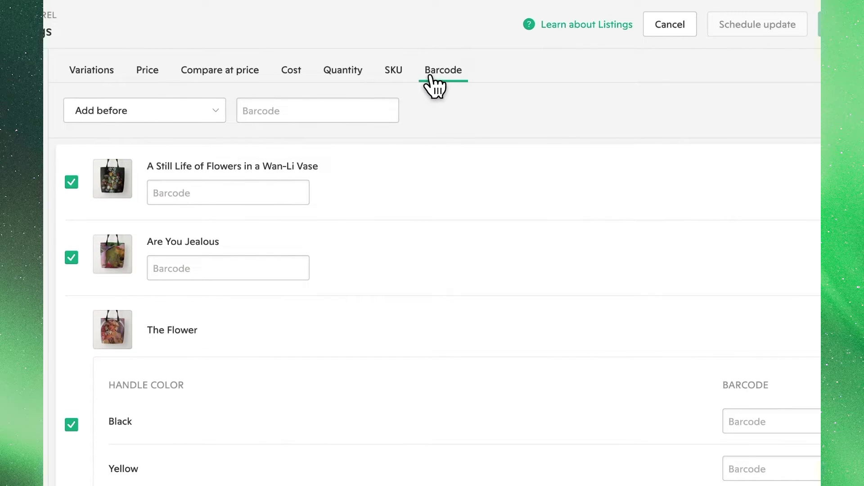
left_click(398, 77)
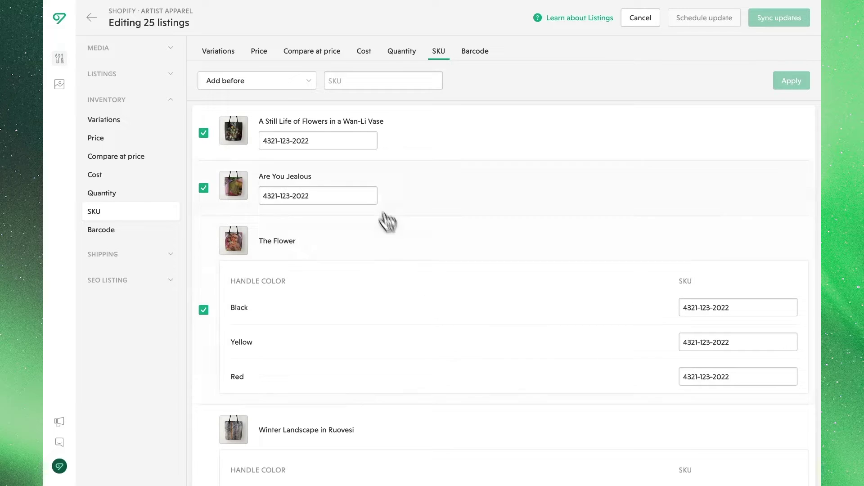
left_click(301, 84)
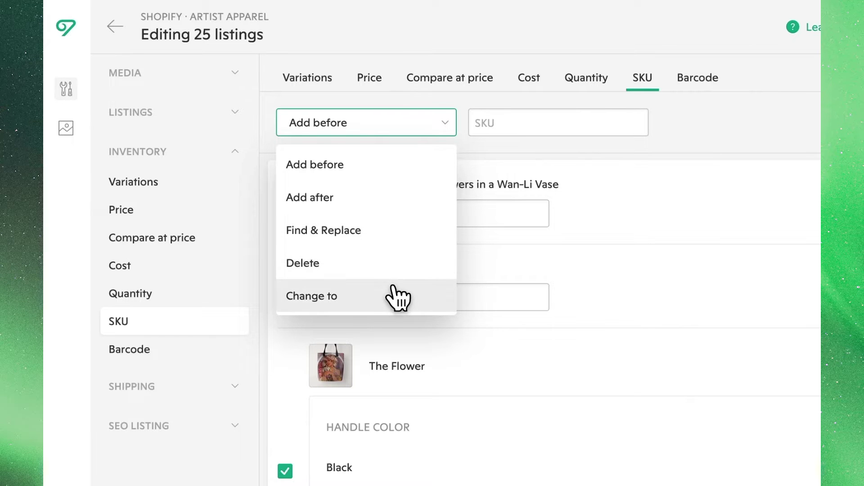
left_click(503, 153)
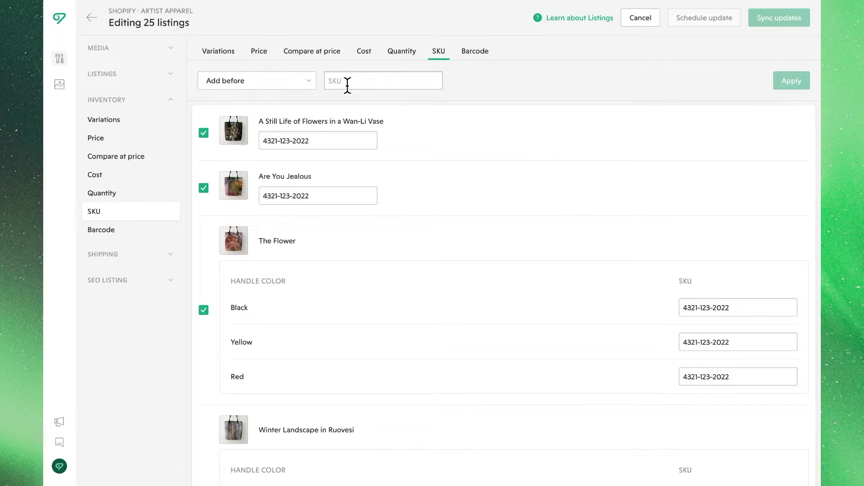
Exclude The Flower from the bulk edit and add "SKU-" before the SKUs of the remaining listings
left_click(346, 84)
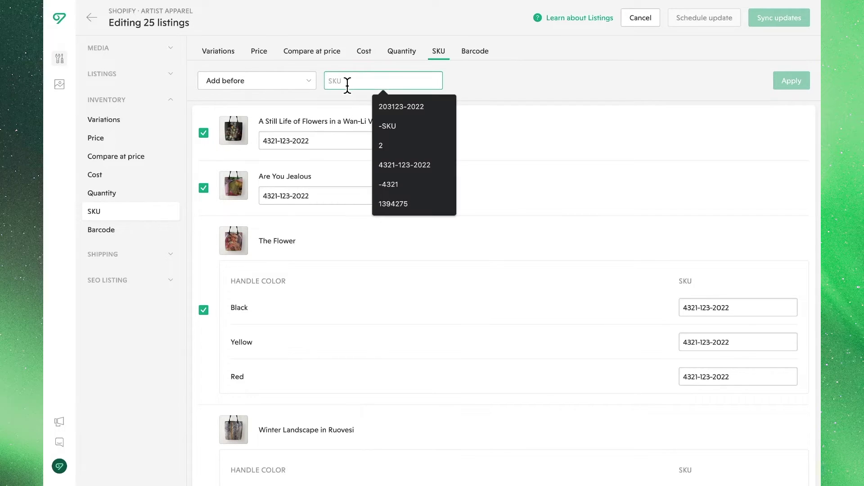
type("SKU-")
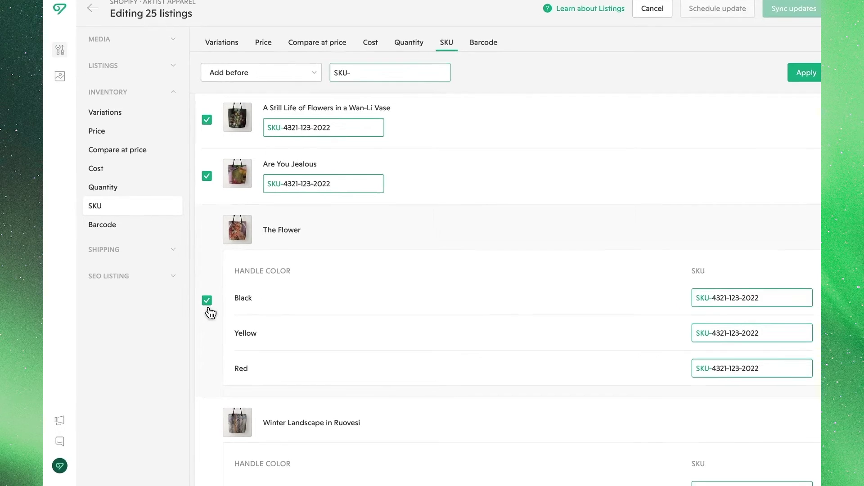
left_click(208, 303)
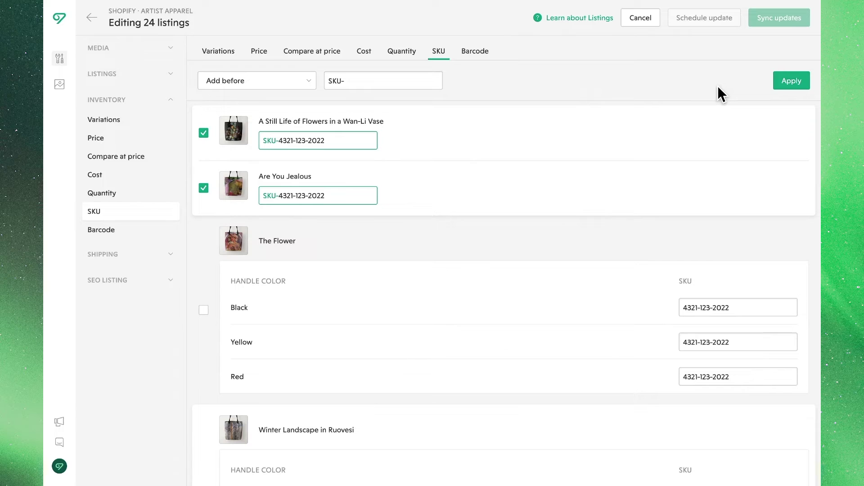
left_click(778, 82)
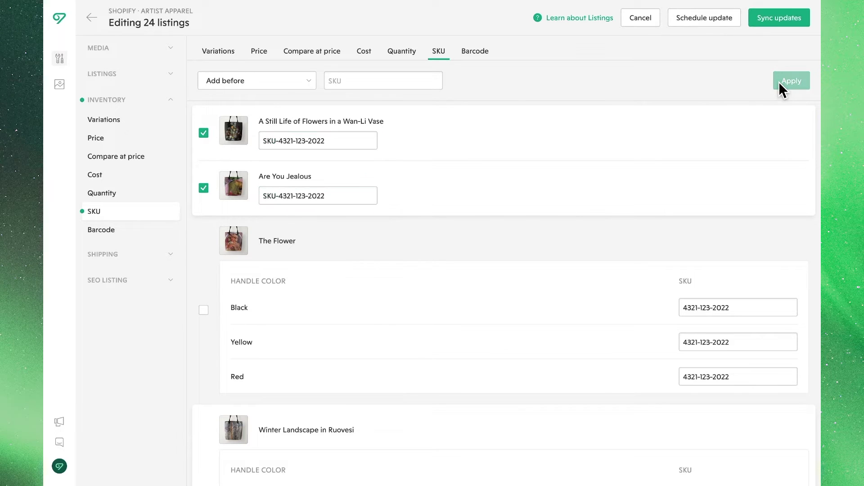
Add "-123" after the existing SKUs of the selected listings
left_click(267, 86)
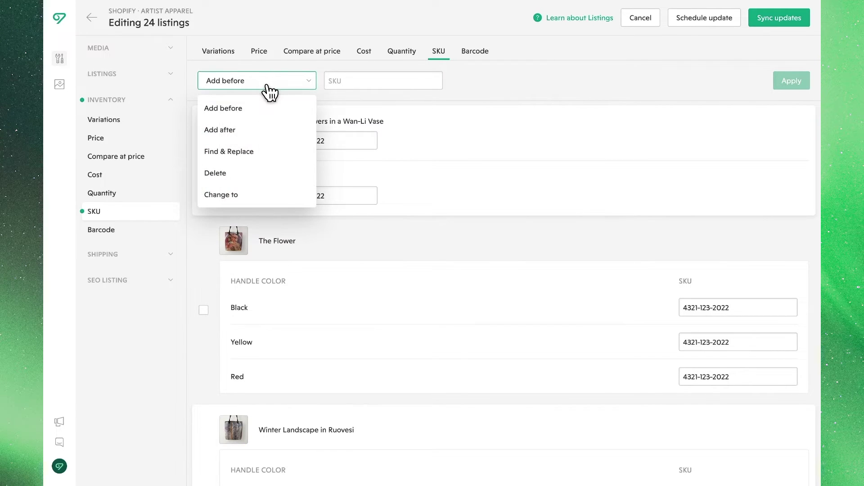
left_click(248, 130)
left_click(345, 80)
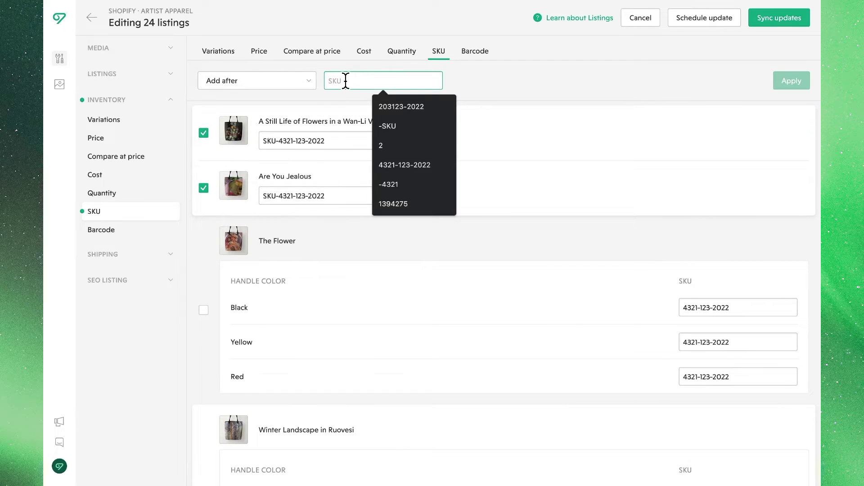
type("-123")
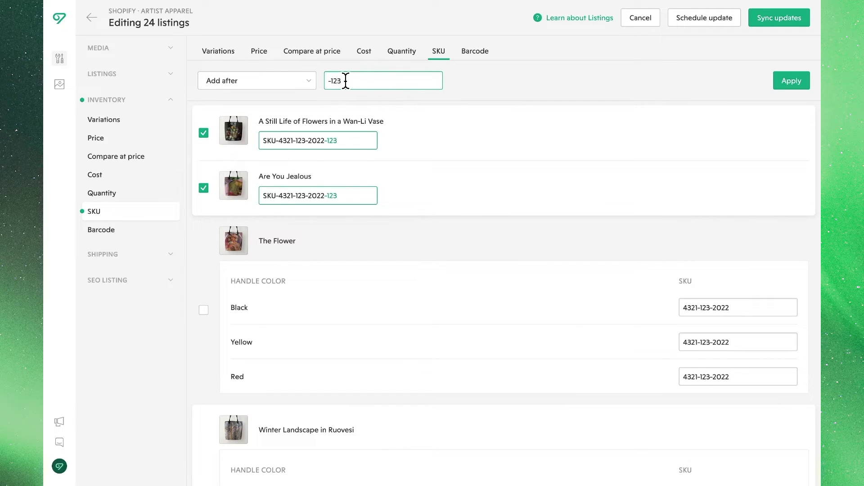
left_click(783, 84)
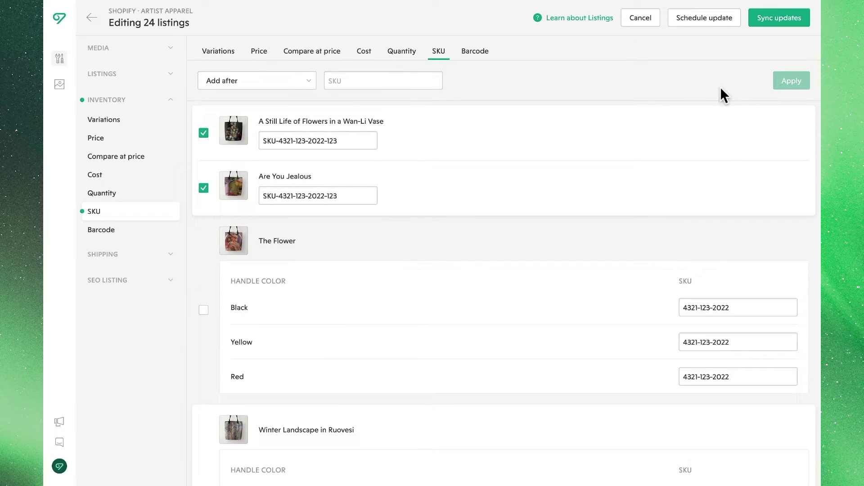
Find "2022" in the selected listings' SKUs and replace it with "2023"
left_click(297, 88)
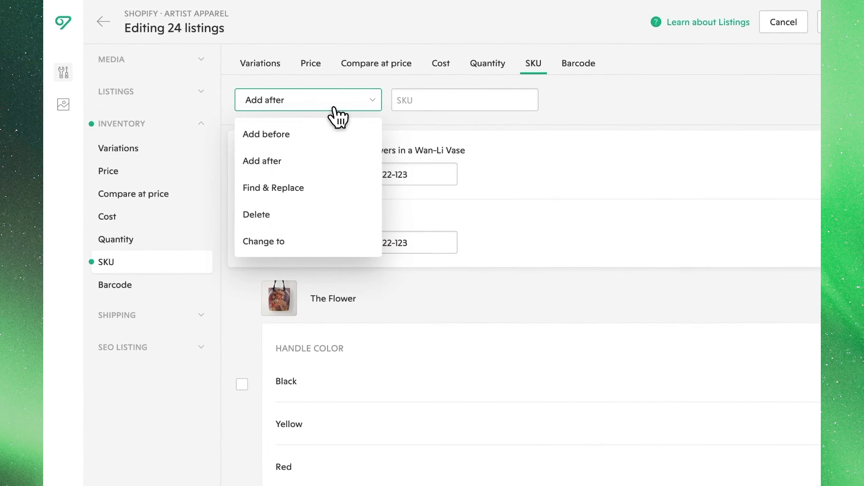
left_click(316, 189)
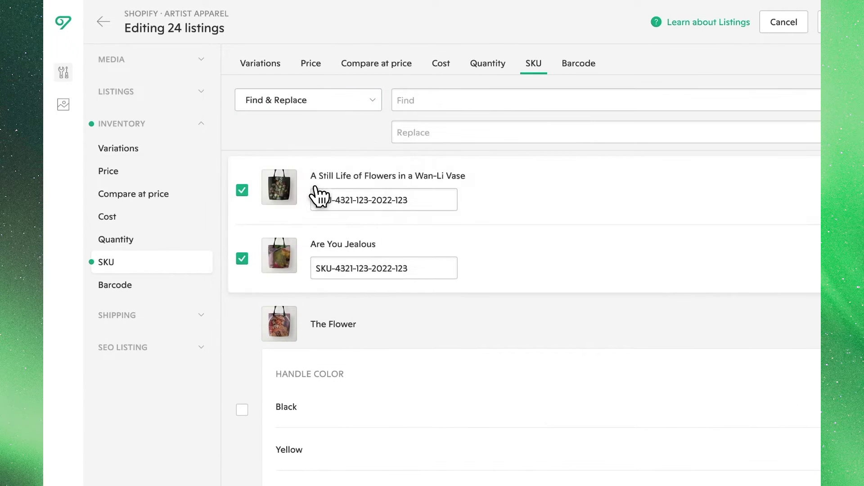
left_click(419, 99)
type("2022")
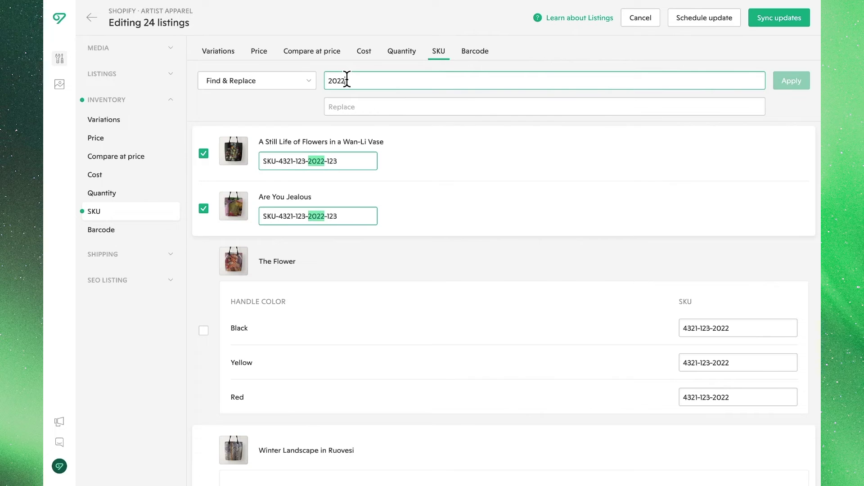
key("Tab")
type("20")
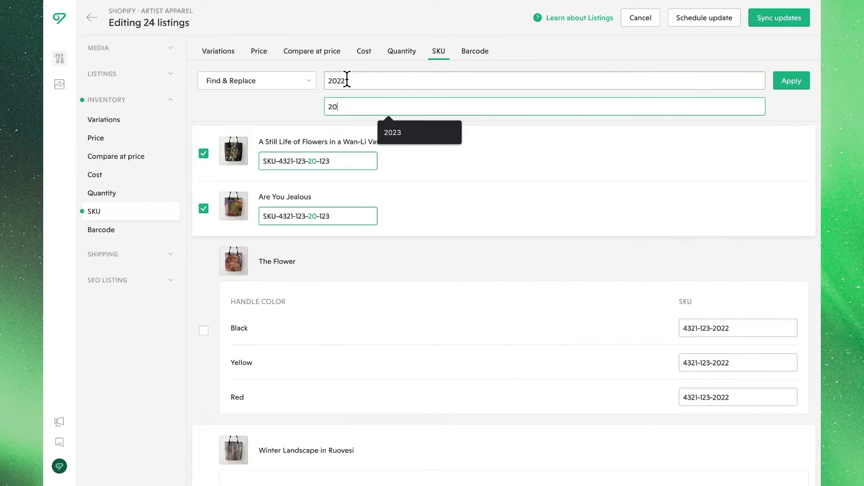
type("23")
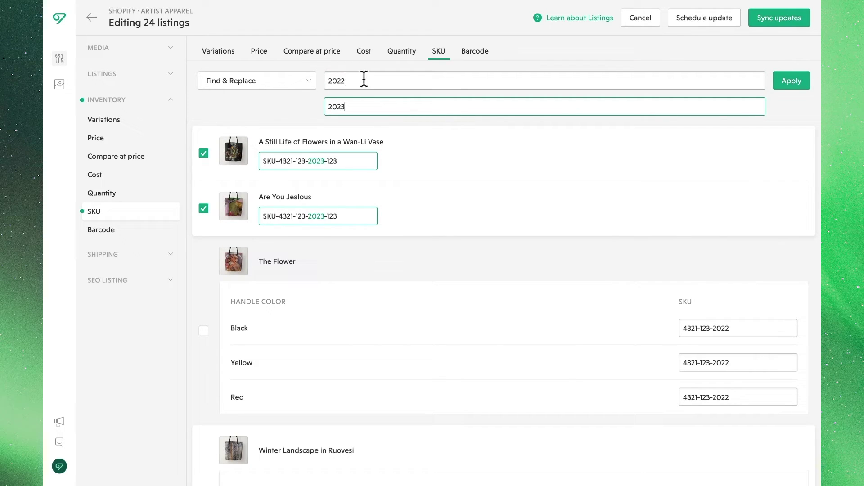
left_click(791, 90)
Delete the text "4321" from the SKUs of the selected listings
left_click(293, 86)
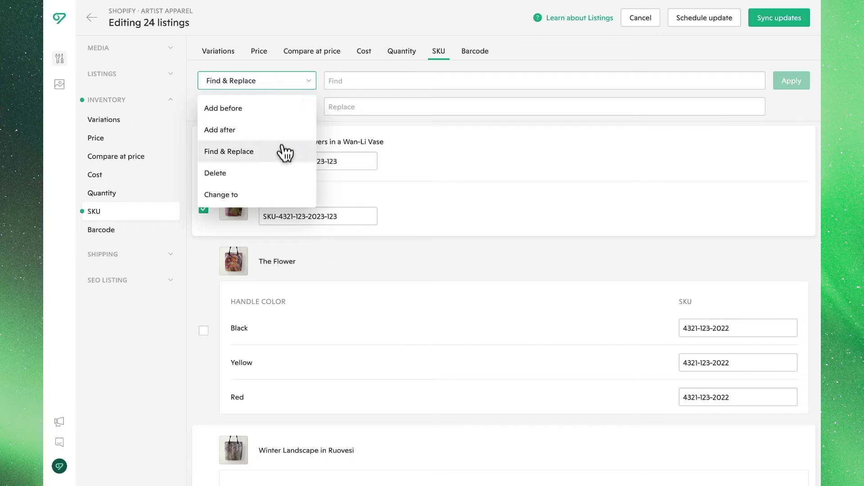
left_click(283, 172)
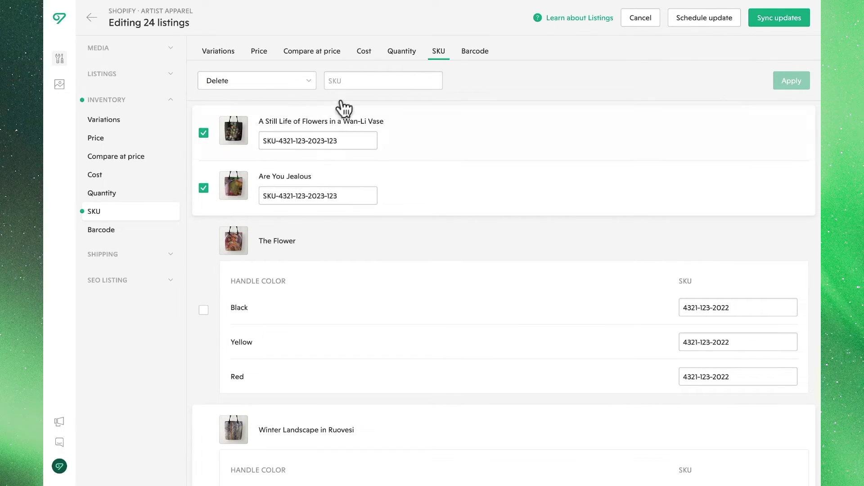
left_click(353, 85)
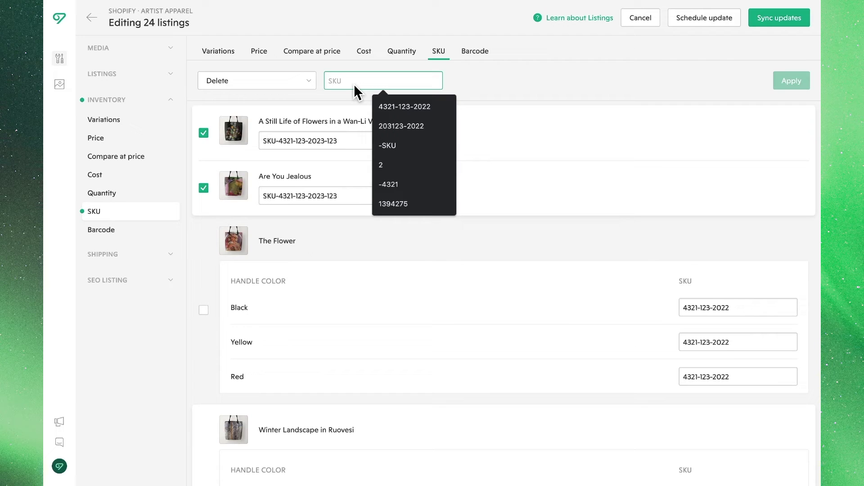
type("4321")
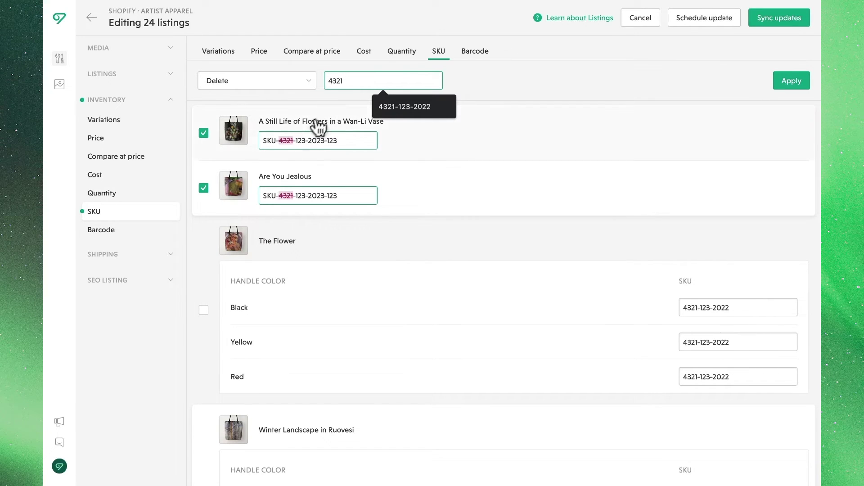
left_click(789, 80)
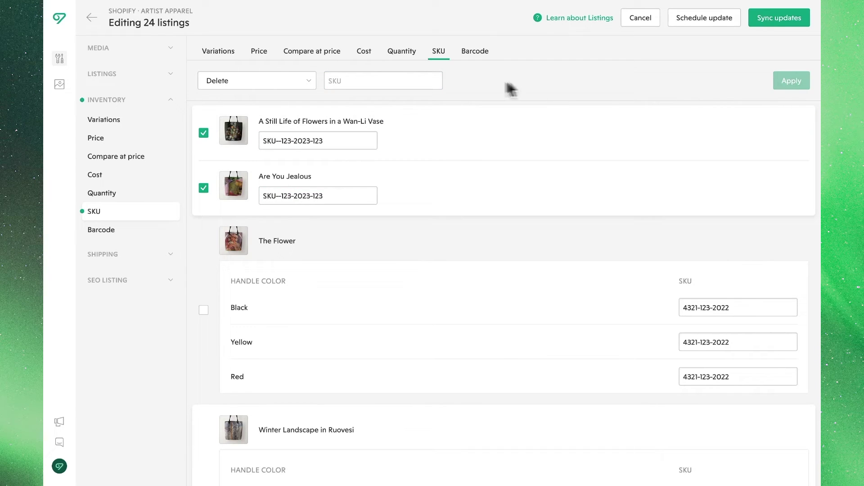
left_click(298, 88)
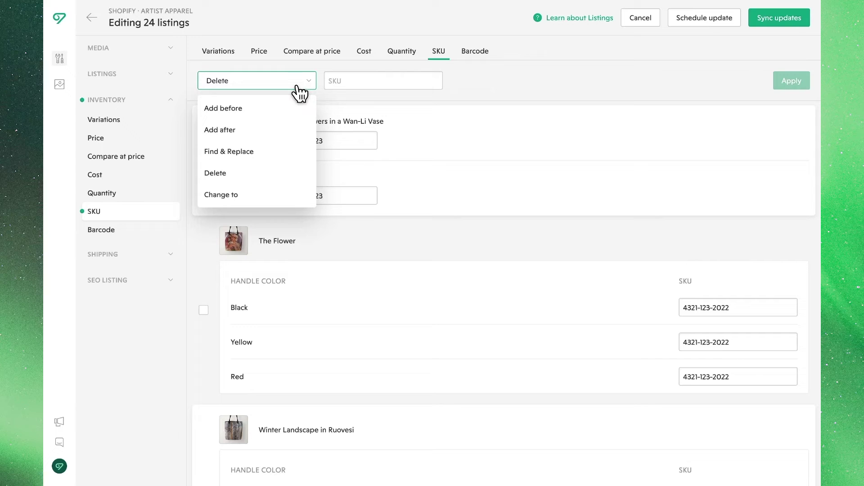
left_click(280, 195)
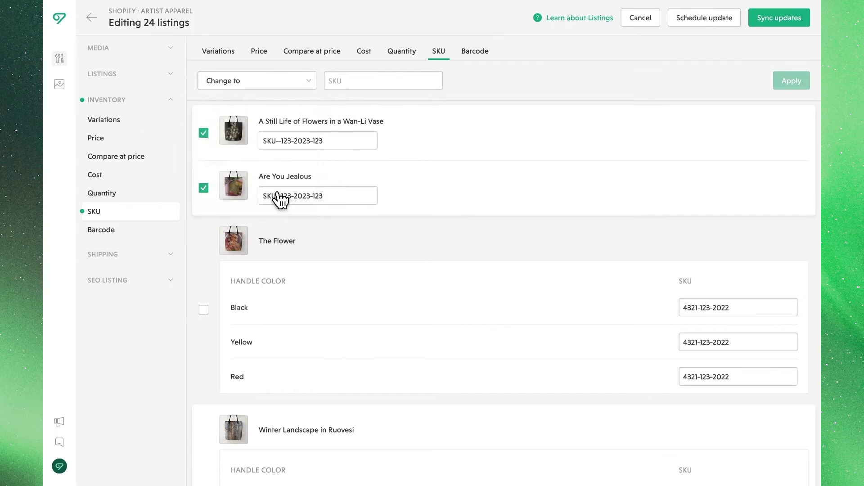
left_click(352, 81)
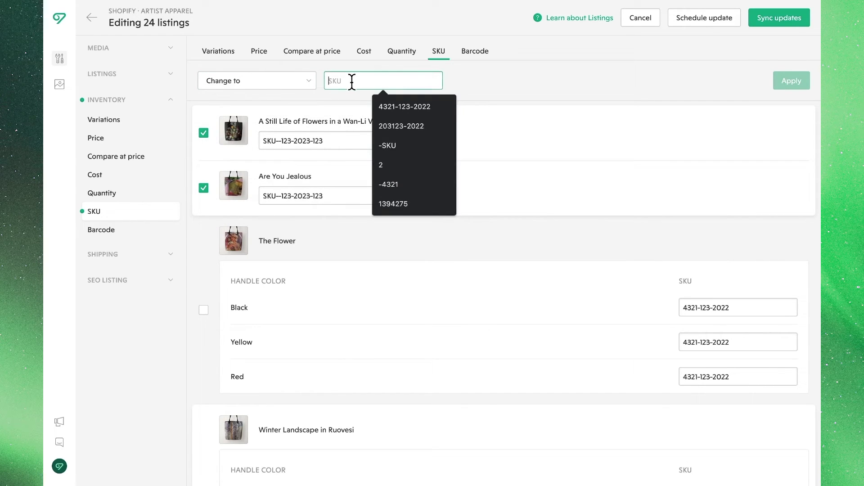
type("123")
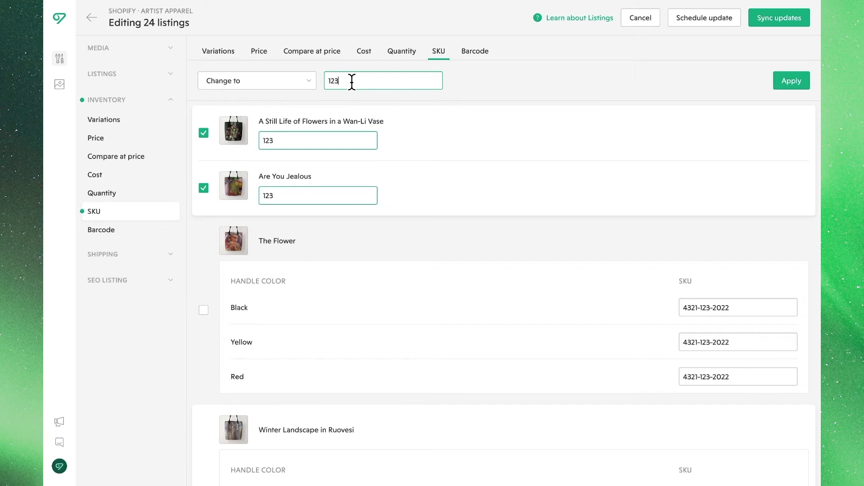
type("456-2023")
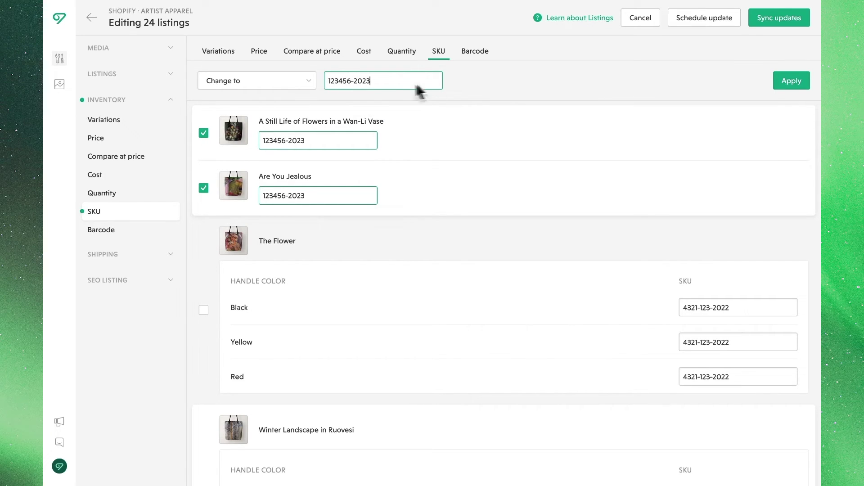
left_click(778, 79)
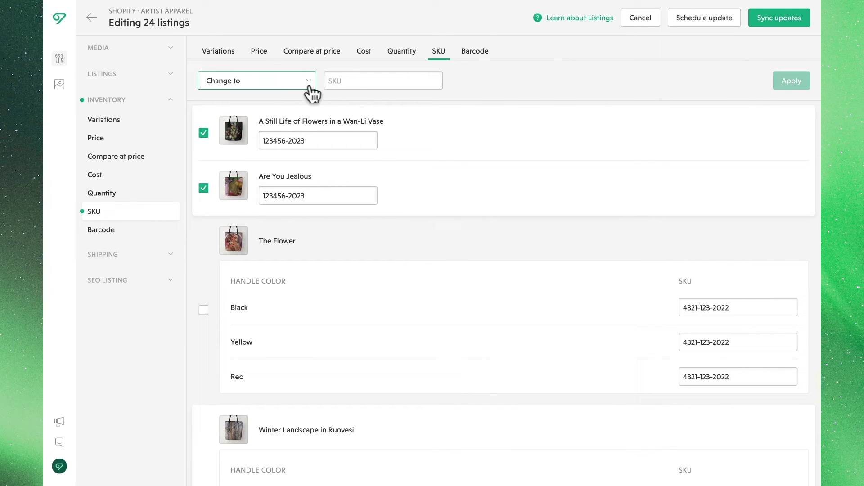
Use Add before to enter barcode 101010101 for all listings, including The Flower, and sync the updates
left_click(483, 58)
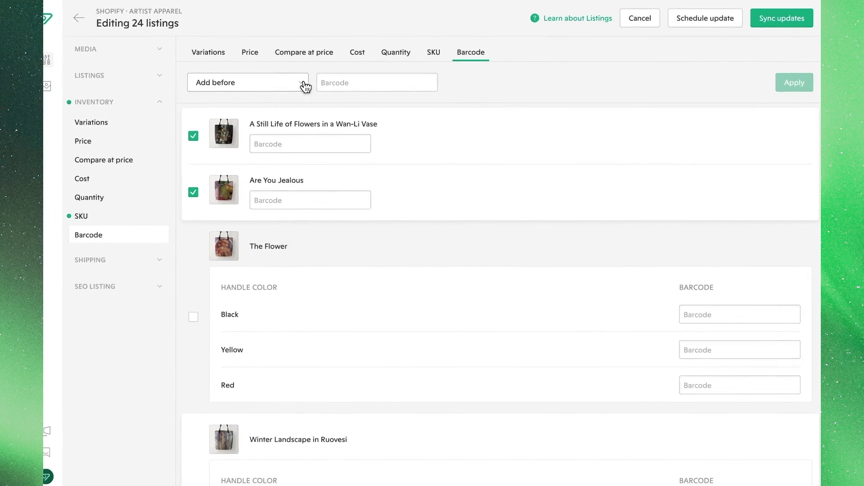
left_click(305, 85)
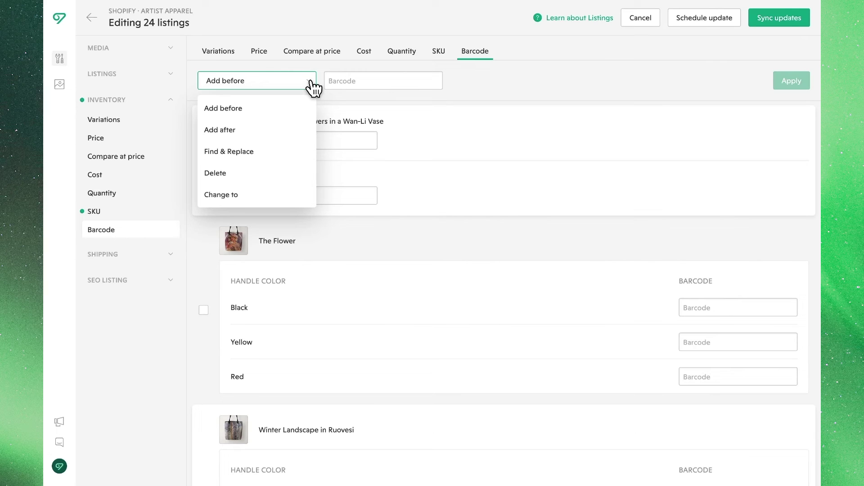
left_click(328, 81)
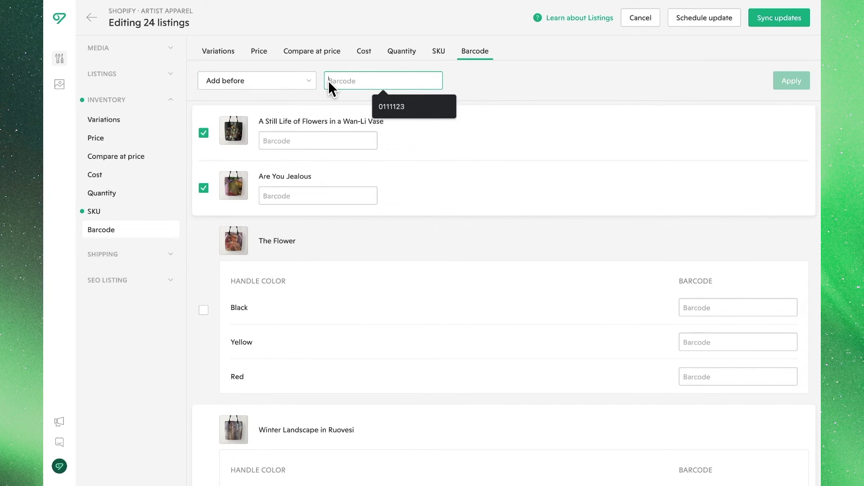
type("101010101")
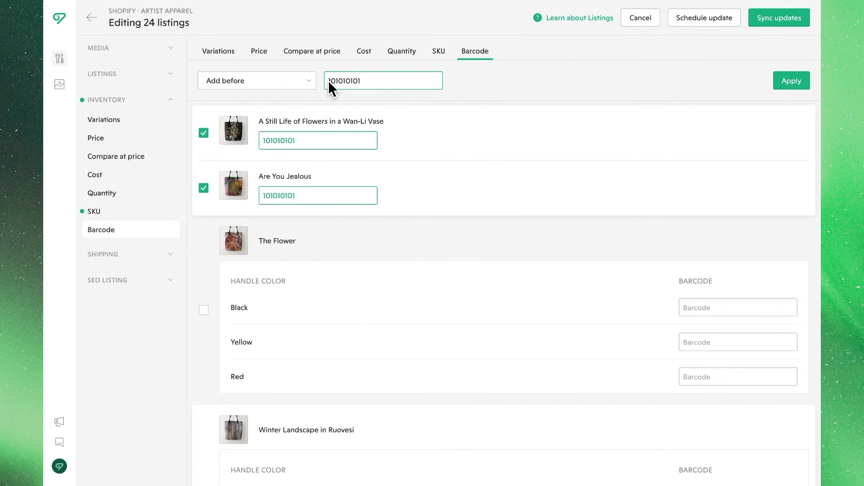
left_click(204, 309)
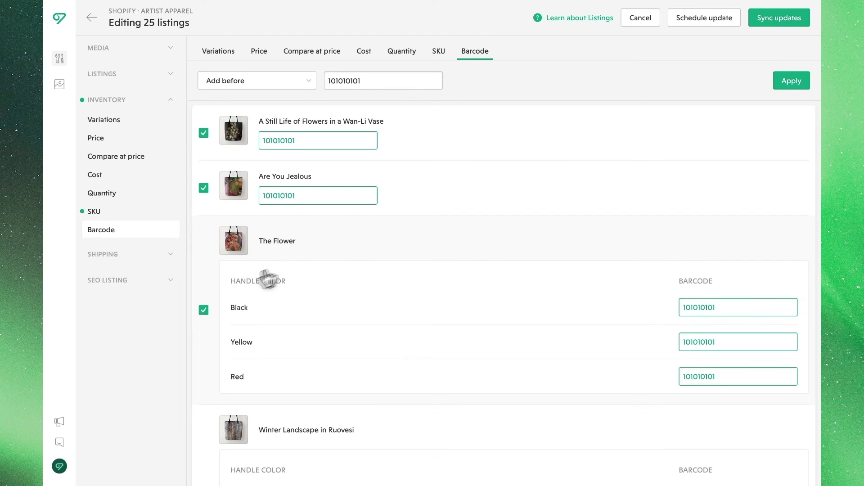
left_click(791, 84)
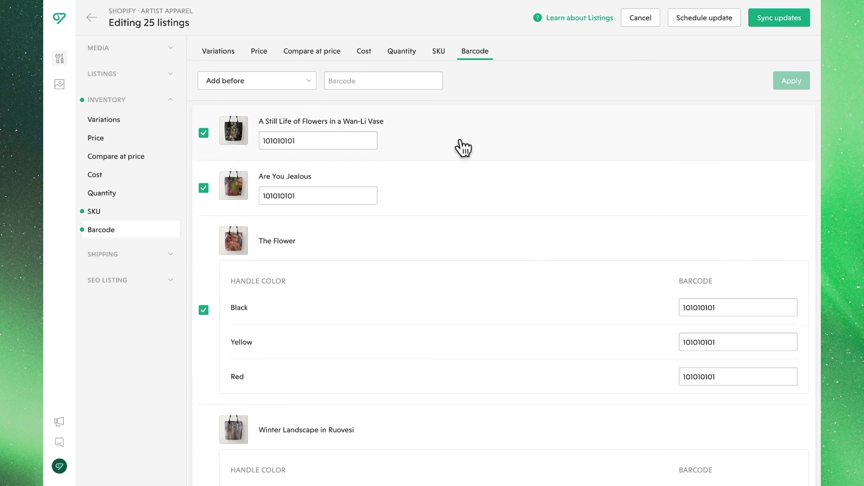
left_click(761, 26)
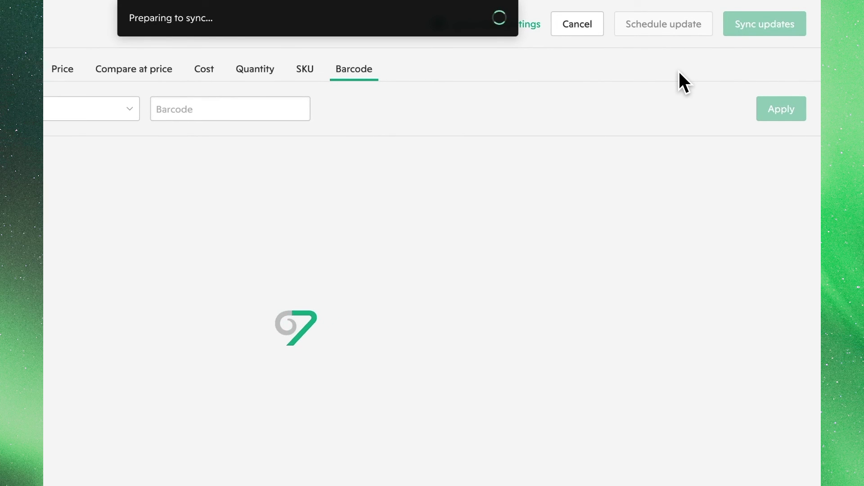